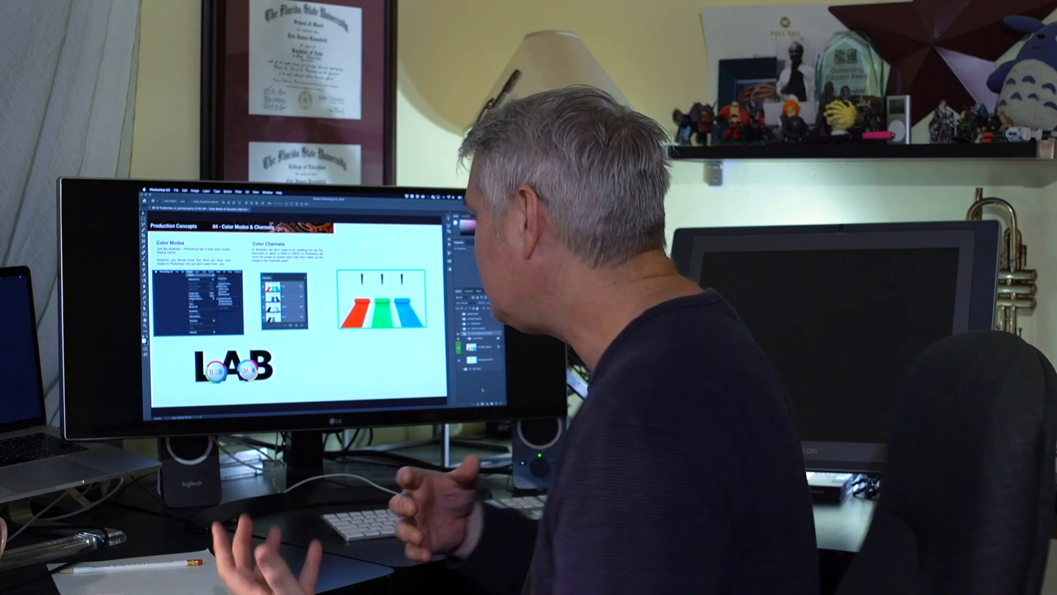
Open the contents of the embedded smart object showing the three paint rollers.
{"action": "left_click", "coordinate": [465, 338]}
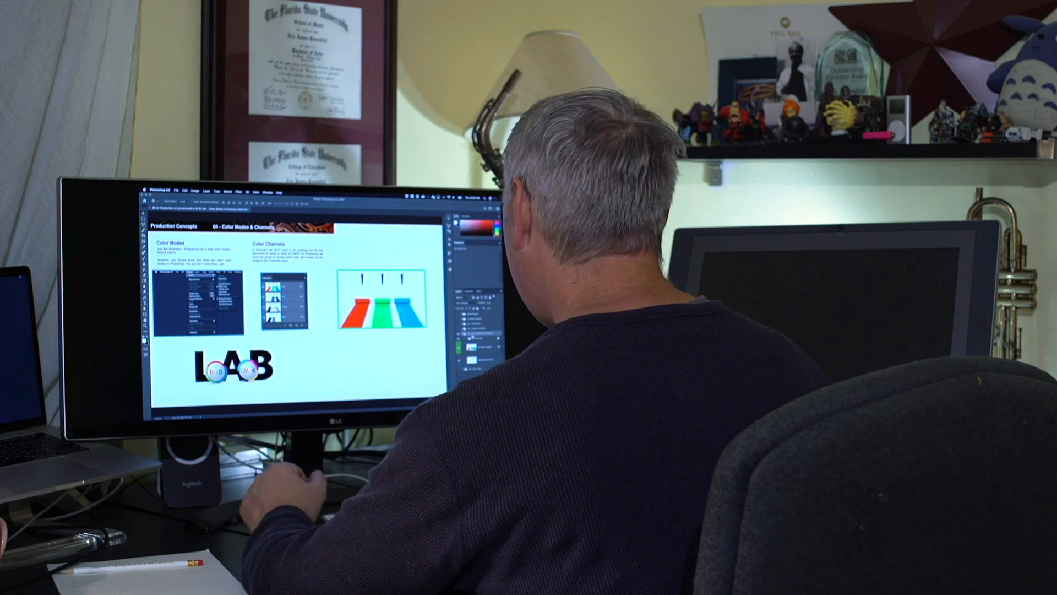
{"action": "left_click", "coordinate": [479, 347]}
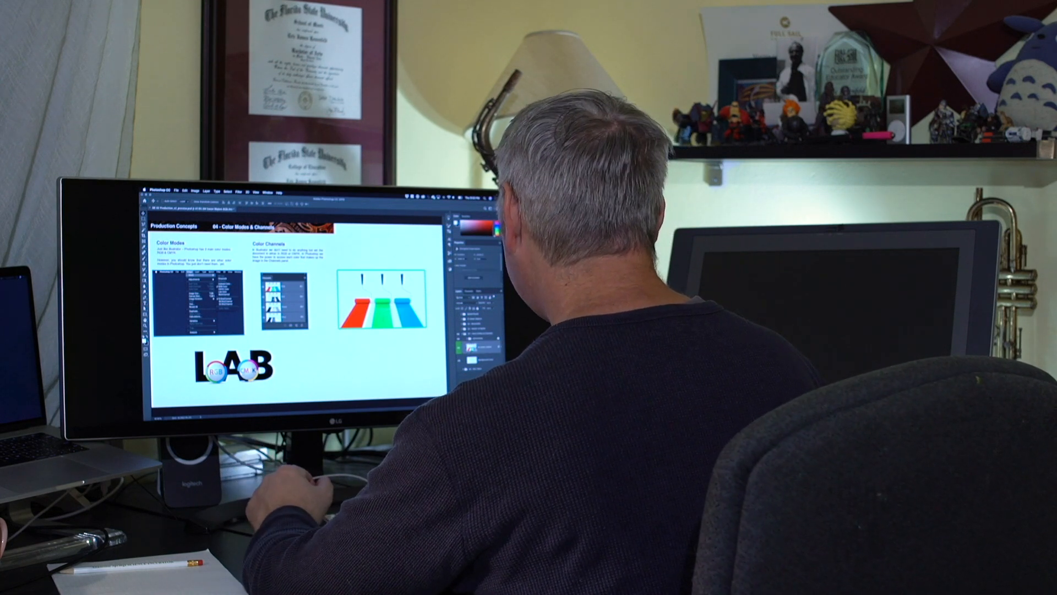
{"action": "double_click", "coordinate": [471, 347]}
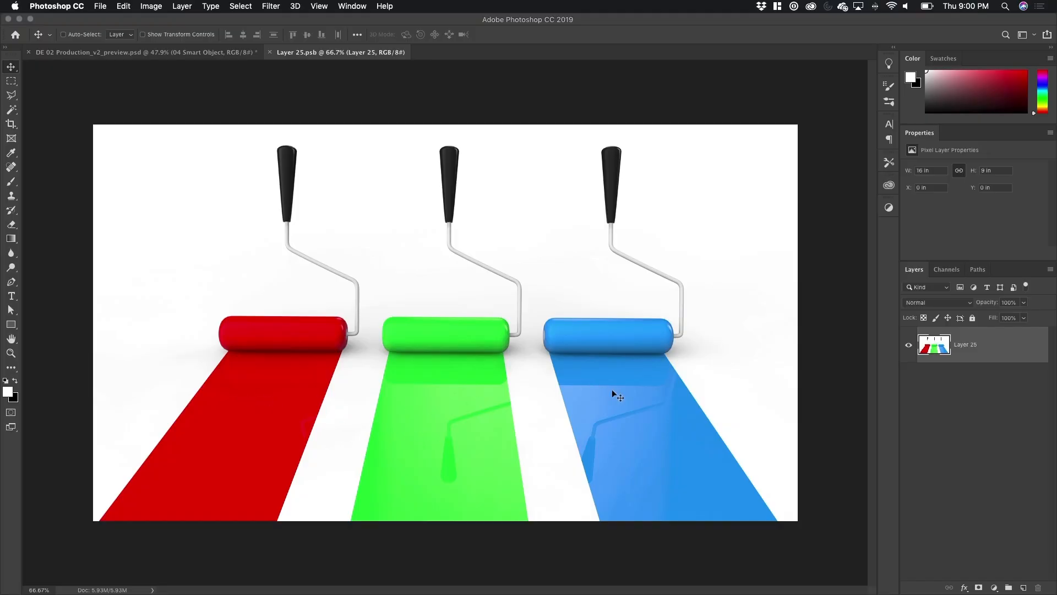
Check the pixel dimensions and resolution of the paint-roller image.
{"action": "left_click", "coordinate": [156, 5]}
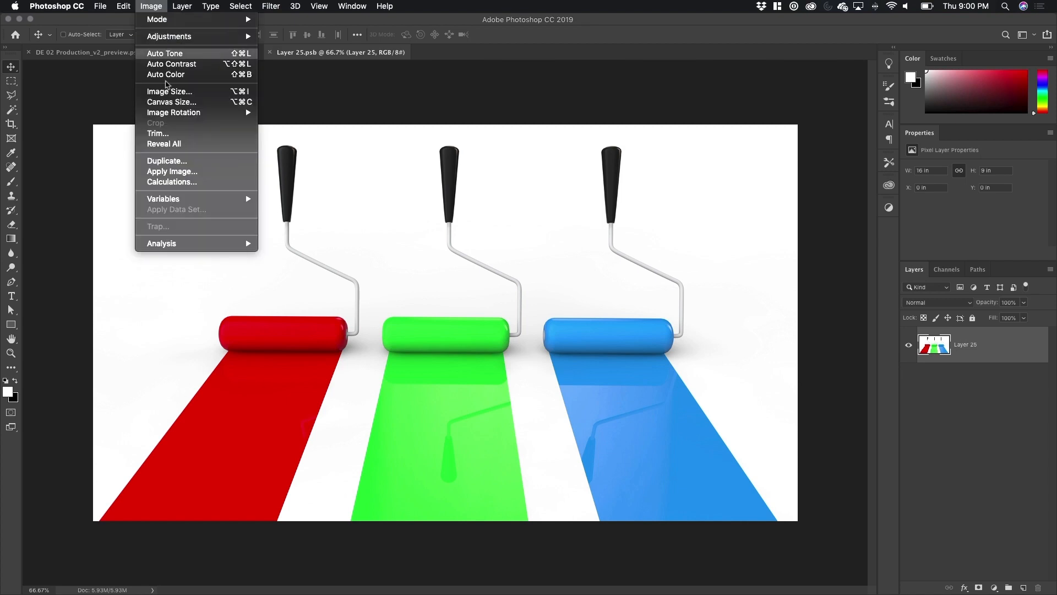
{"action": "left_click", "coordinate": [170, 91]}
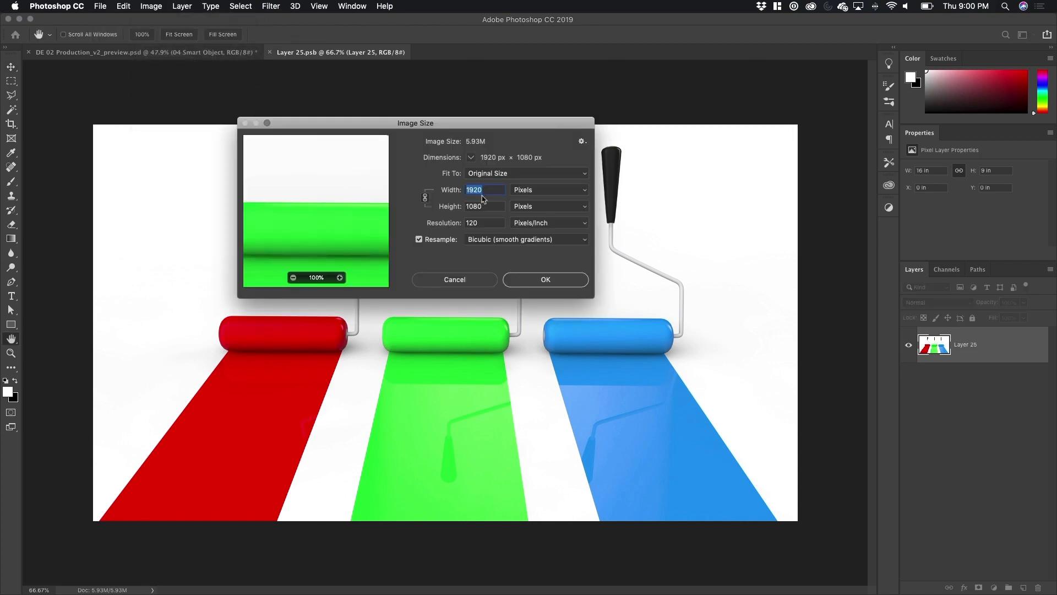
{"action": "left_click", "coordinate": [455, 280]}
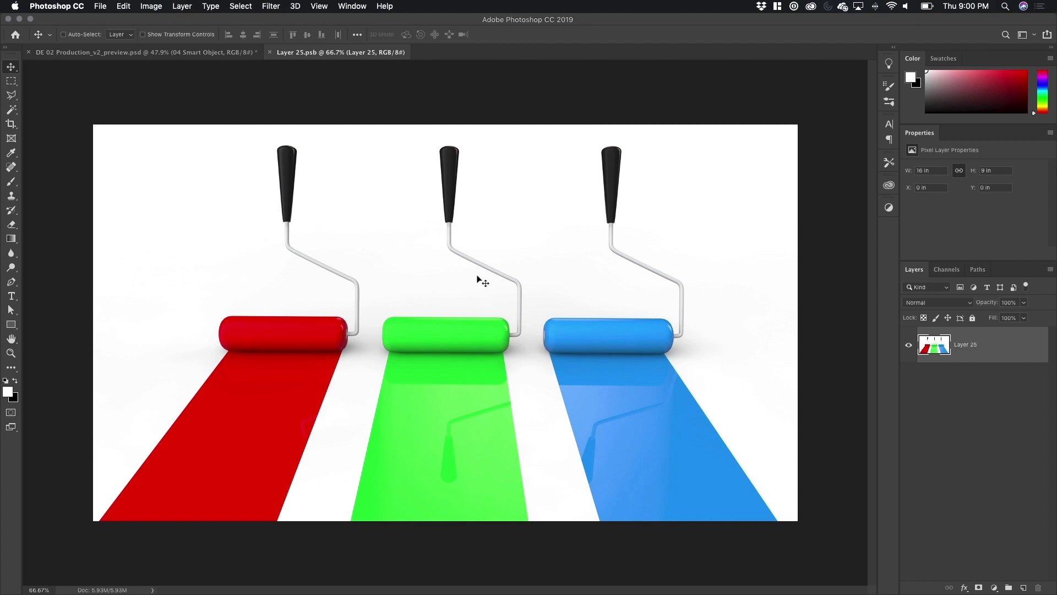
Convert the paint-roller image to CMYK Color, accepting the U.S. Web Coated (SWOP) v2 profile.
{"action": "left_click", "coordinate": [152, 7]}
{"action": "mouse_move", "coordinate": [155, 21]}
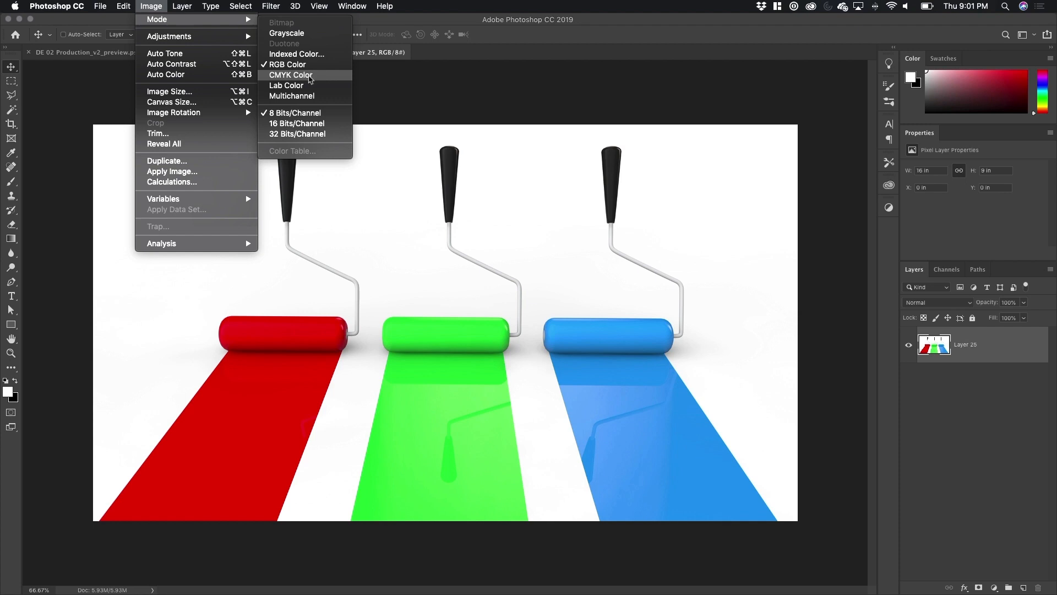
{"action": "left_click", "coordinate": [310, 78]}
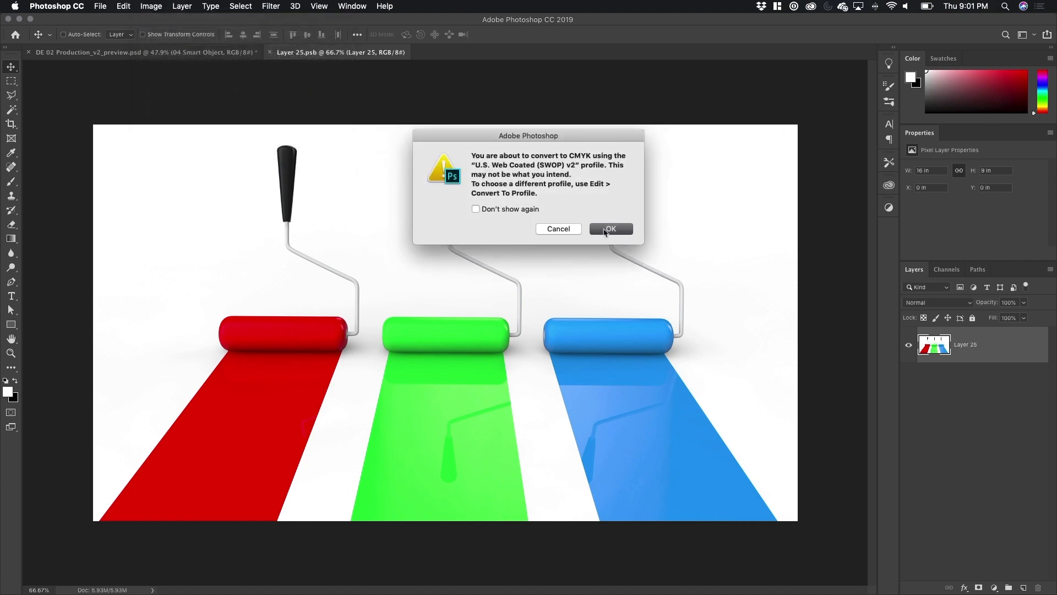
{"action": "left_click", "coordinate": [605, 230]}
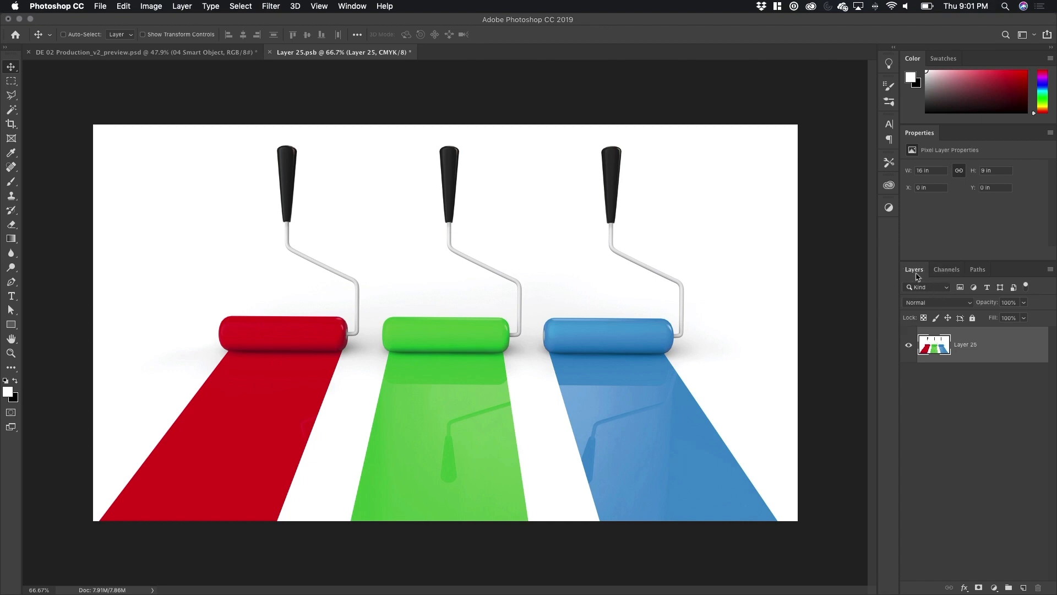
Show the image's channels and inspect Cyan, Magenta, Yellow and Black individually, ending on the CMYK composite.
{"action": "left_click", "coordinate": [352, 6]}
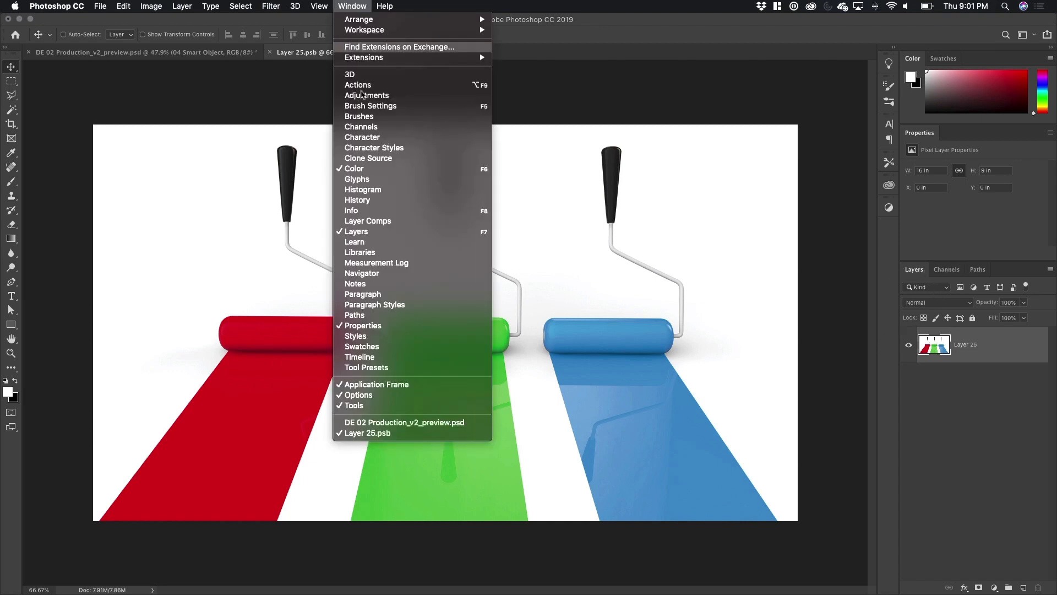
{"action": "left_click", "coordinate": [368, 128]}
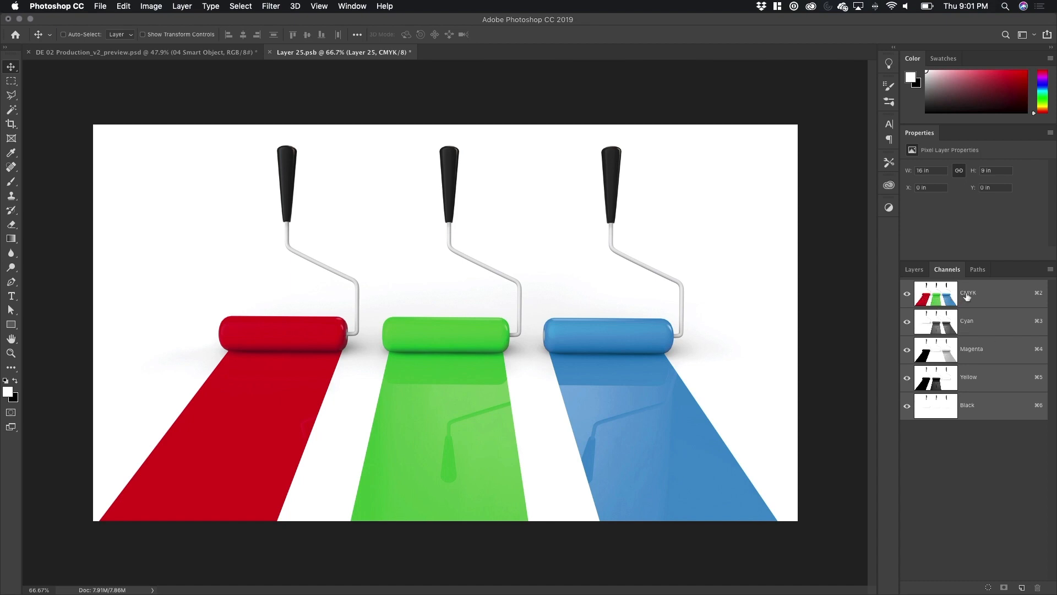
{"action": "left_click", "coordinate": [983, 328]}
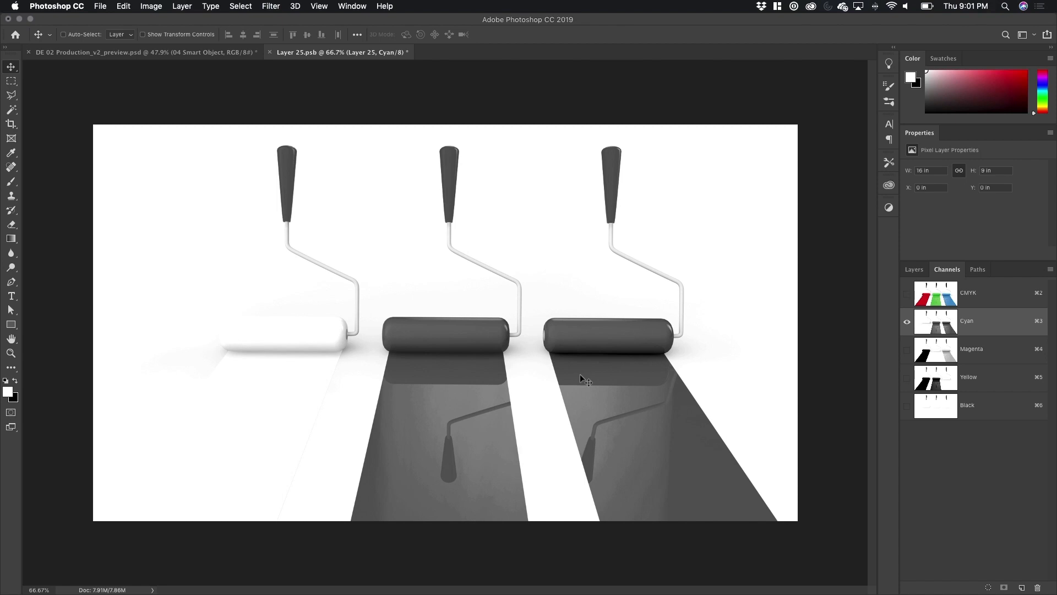
{"action": "left_click", "coordinate": [986, 350]}
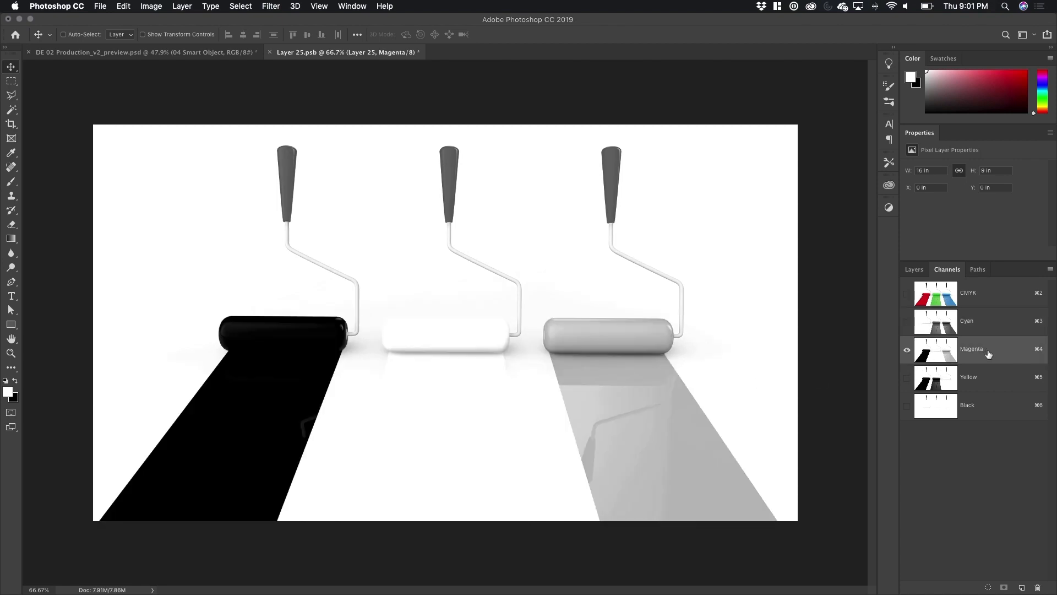
{"action": "left_click", "coordinate": [991, 385]}
{"action": "left_click", "coordinate": [991, 419]}
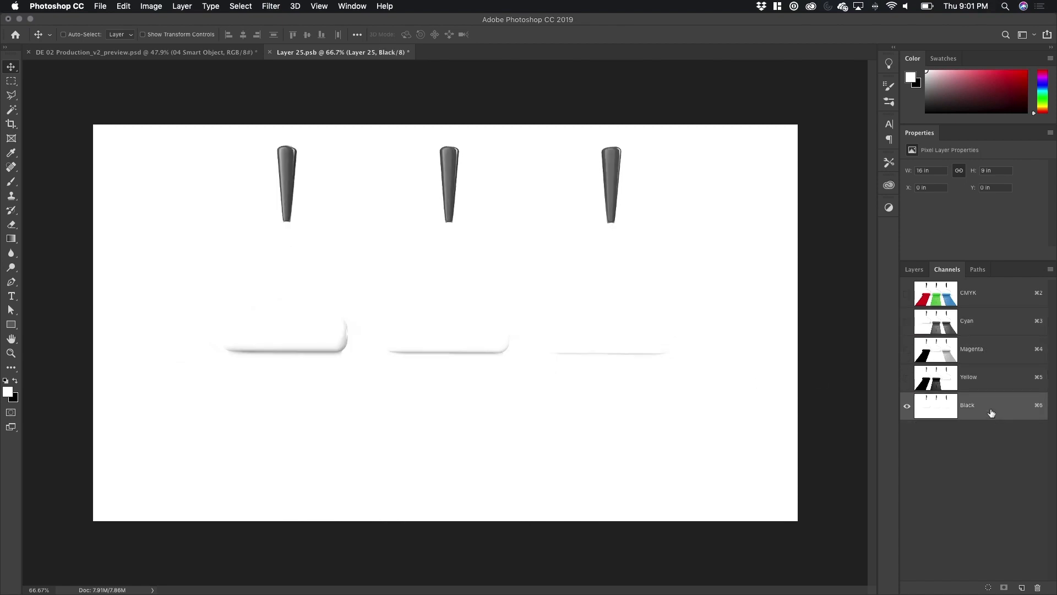
{"action": "left_click", "coordinate": [987, 379]}
{"action": "left_click", "coordinate": [986, 350]}
{"action": "left_click", "coordinate": [984, 322]}
{"action": "left_click", "coordinate": [982, 296]}
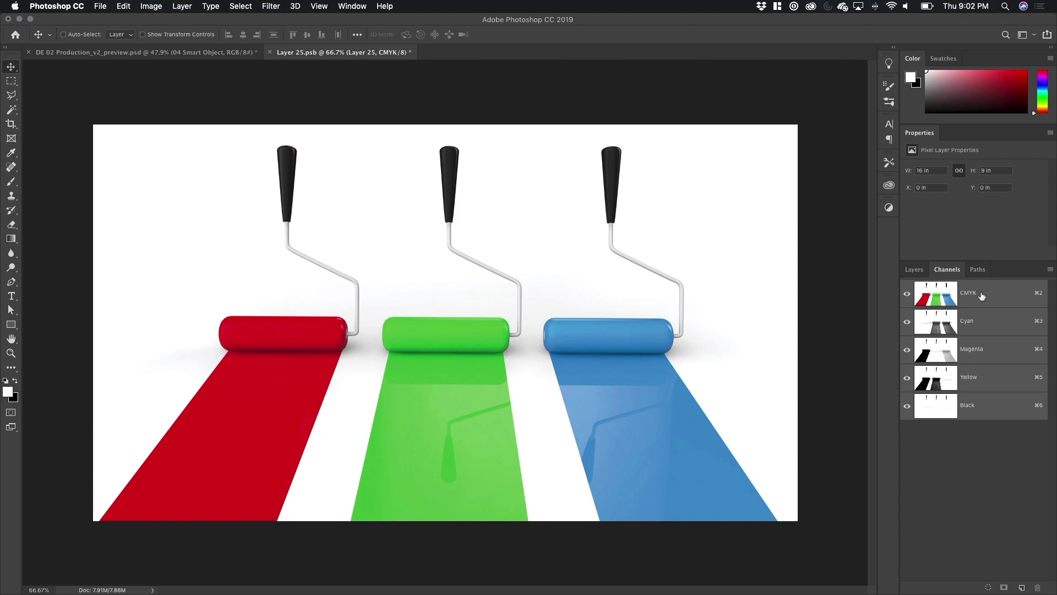
Cycle through the single ink channels once more and return to the full CMYK composite.
{"action": "key", "text": "super+3"}
{"action": "key", "text": "super+4"}
{"action": "key", "text": "super+5"}
{"action": "key", "text": "super+6"}
{"action": "key", "text": "super+5"}
{"action": "key", "text": "super+3"}
{"action": "key", "text": "super+2"}
Convert the paint-roller image to RGB Color mode.
{"action": "left_click", "coordinate": [150, 6]}
{"action": "mouse_move", "coordinate": [220, 20]}
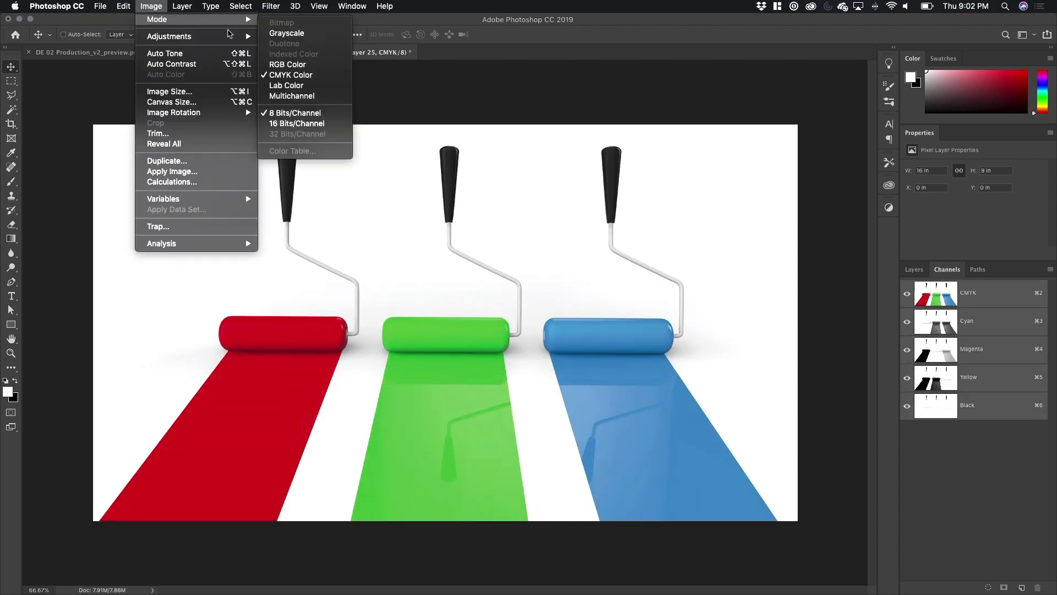
{"action": "left_click", "coordinate": [298, 65]}
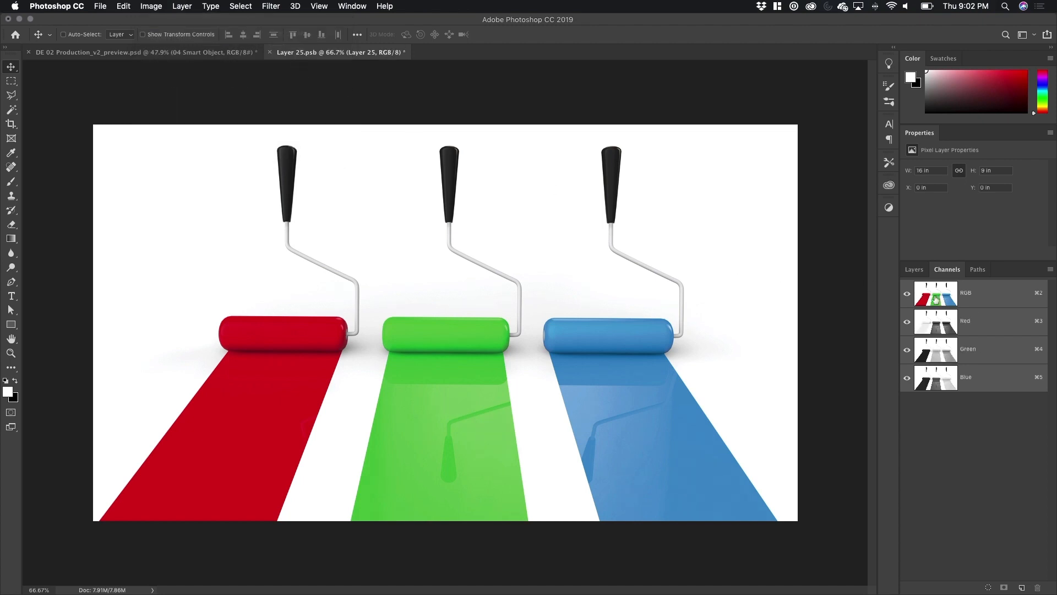
Inspect the Red, Green and Blue channels individually and return to the RGB composite.
{"action": "left_click", "coordinate": [997, 330]}
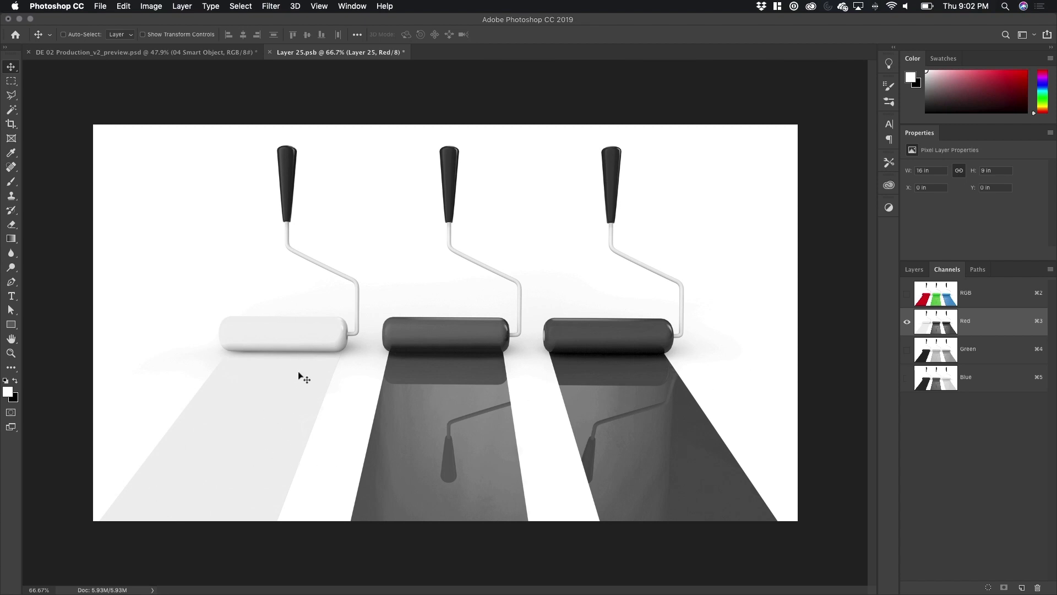
{"action": "left_click", "coordinate": [971, 349]}
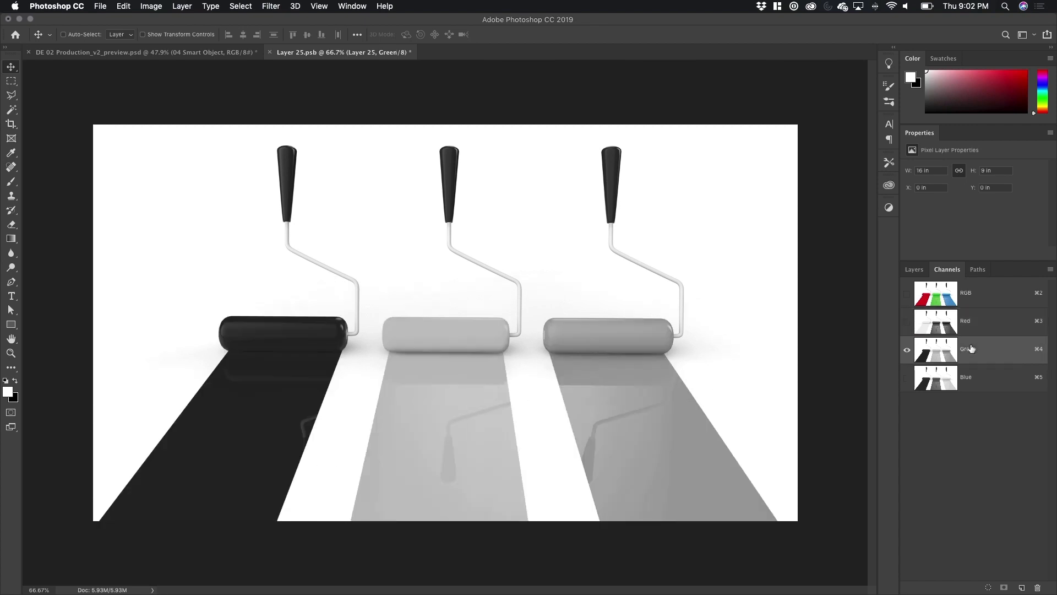
{"action": "left_click", "coordinate": [973, 379]}
{"action": "left_click", "coordinate": [991, 325]}
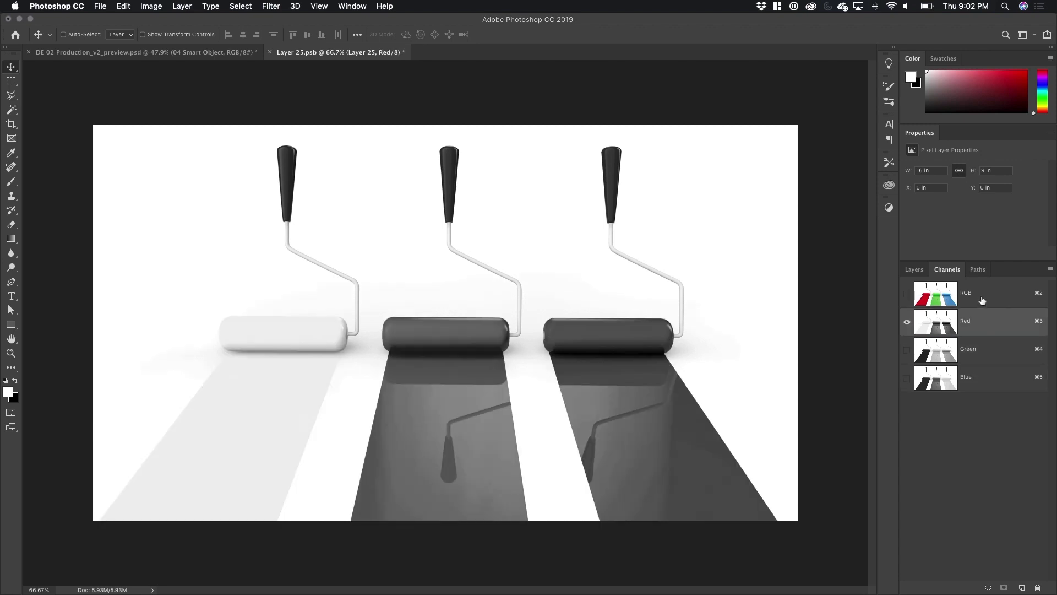
{"action": "left_click", "coordinate": [982, 300]}
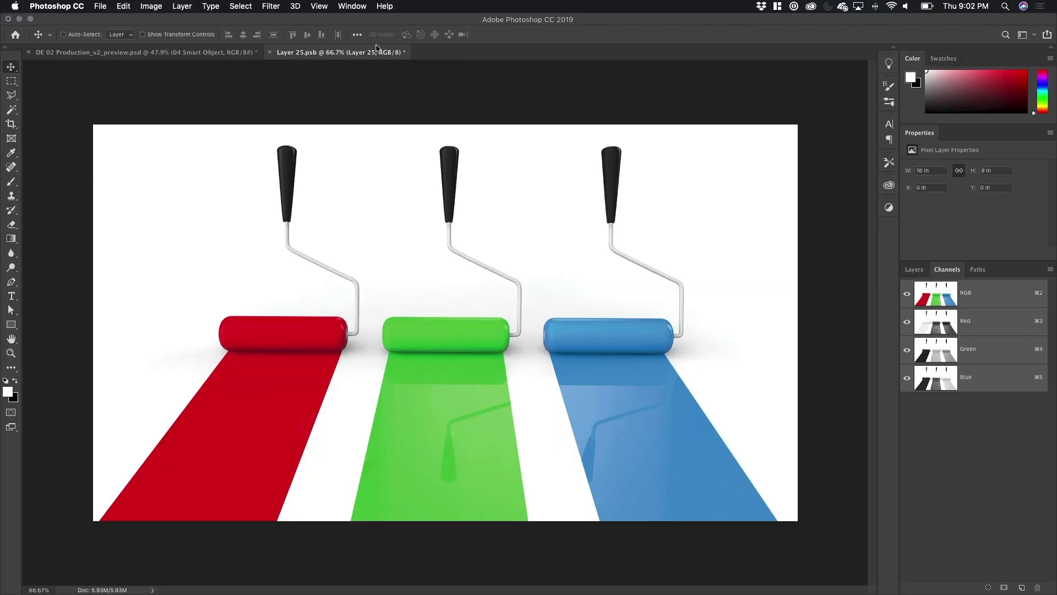
Switch to the DE 02 Production_v2_preview.psd document and review its available color modes.
{"action": "left_click", "coordinate": [217, 54]}
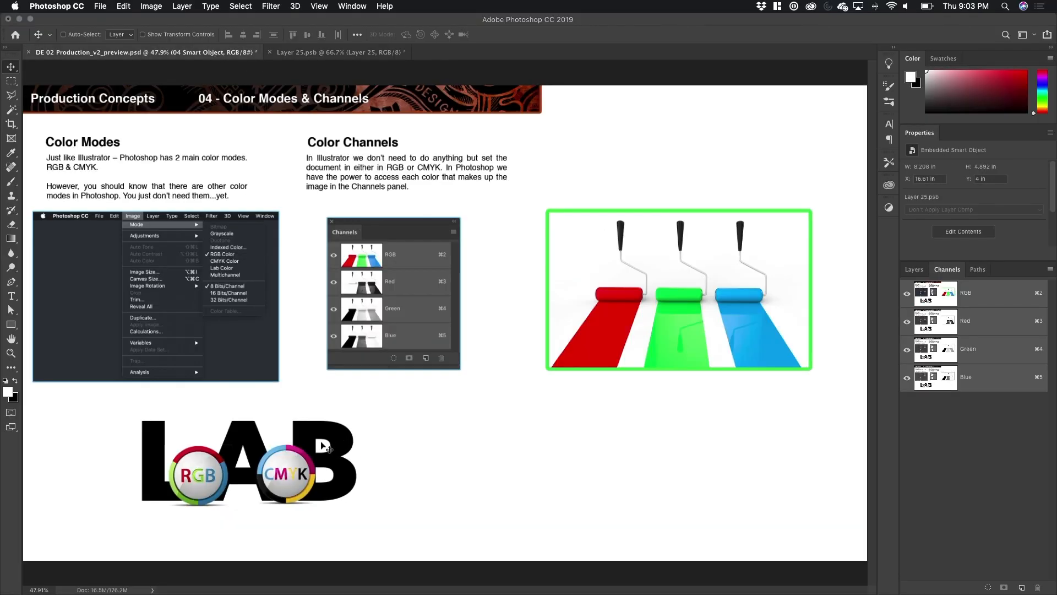
{"action": "left_click", "coordinate": [151, 7]}
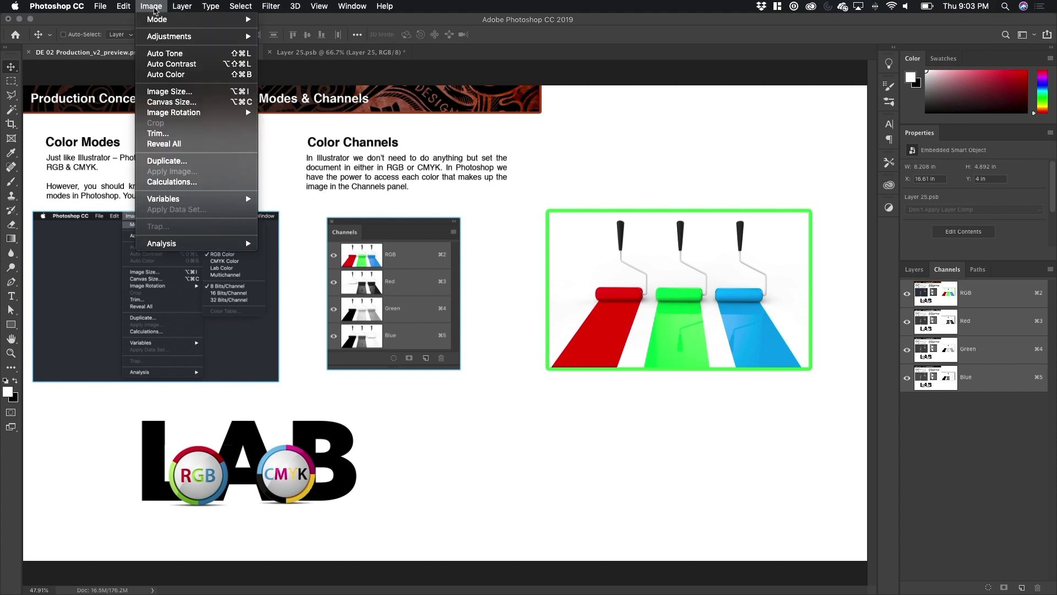
{"action": "mouse_move", "coordinate": [160, 21]}
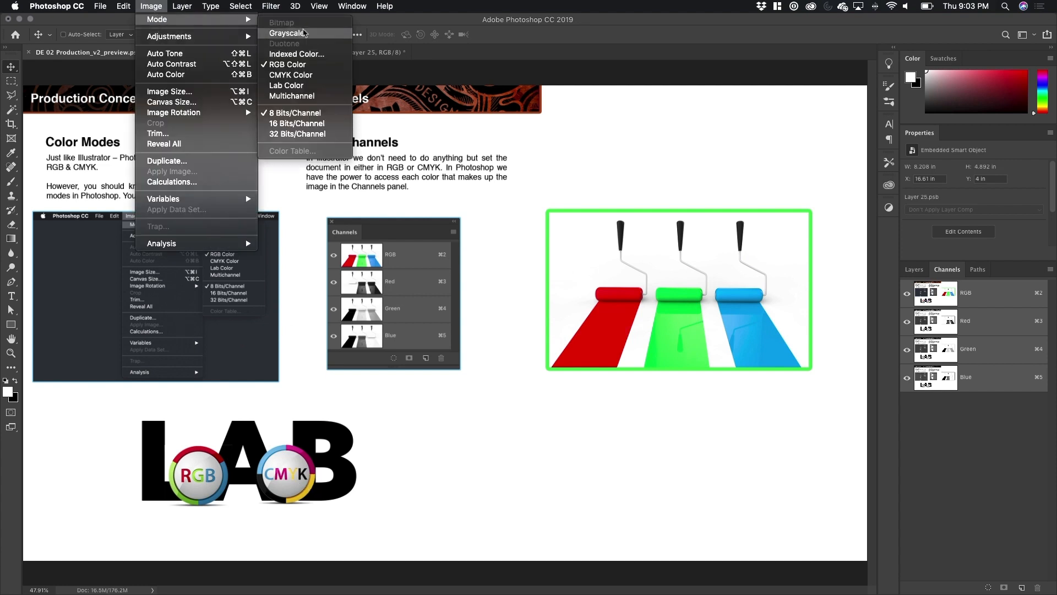